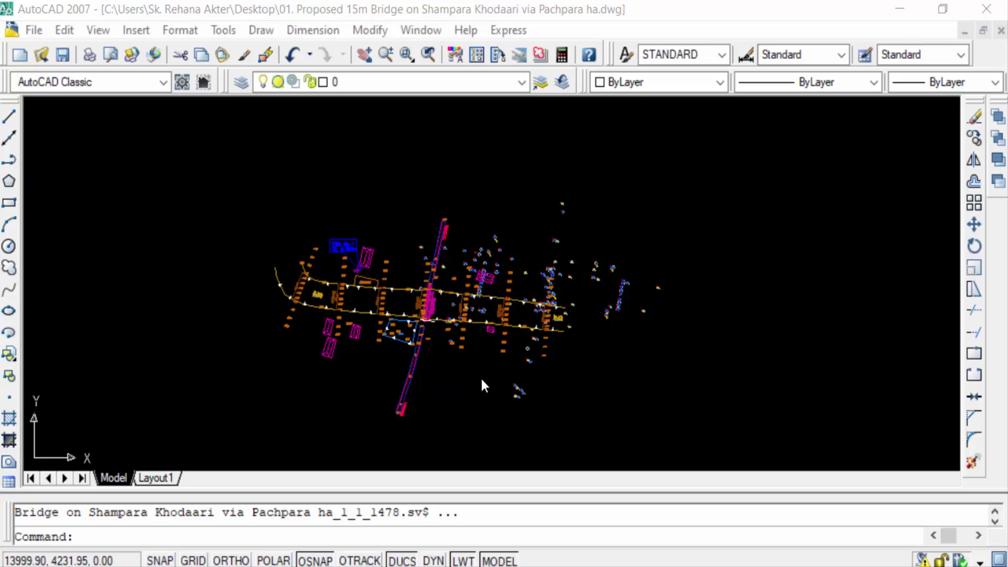
# Run the WBLOCK command to open the Write Block dialog.
pyautogui.scroll(2, 477, 379)
pyautogui.scroll(-1, 483, 353)
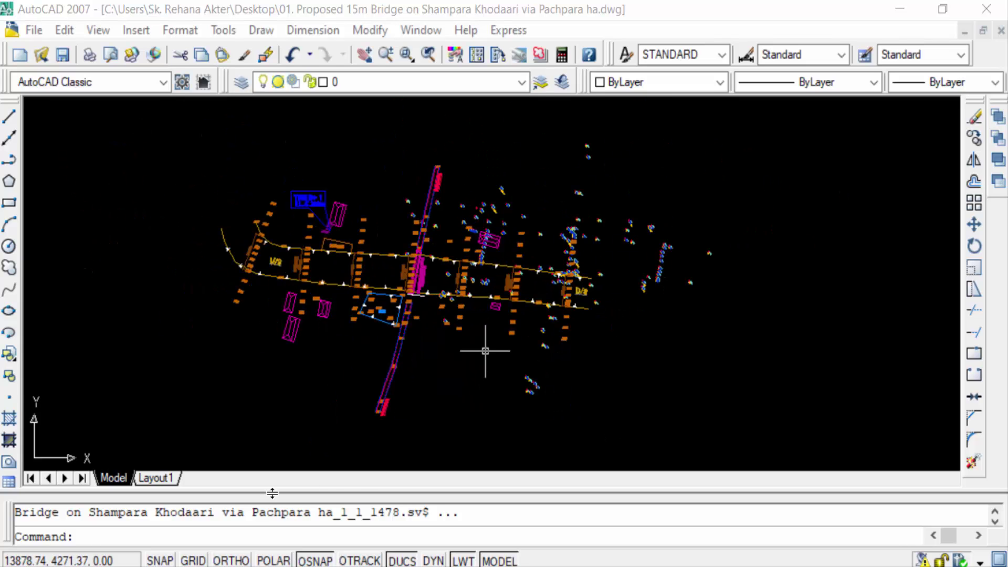
pyautogui.click(176, 538)
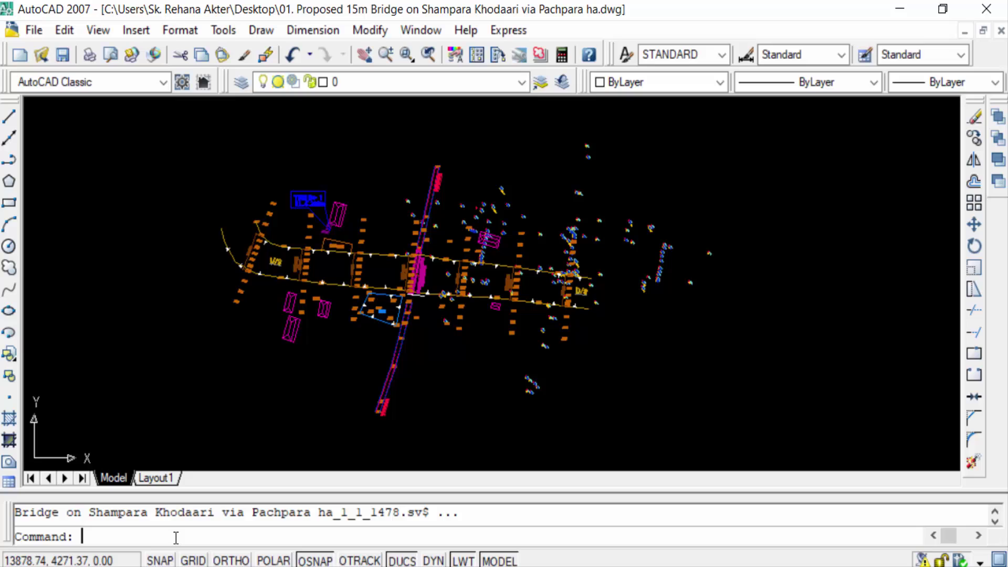
pyautogui.write('wblock')
pyautogui.press('Return')
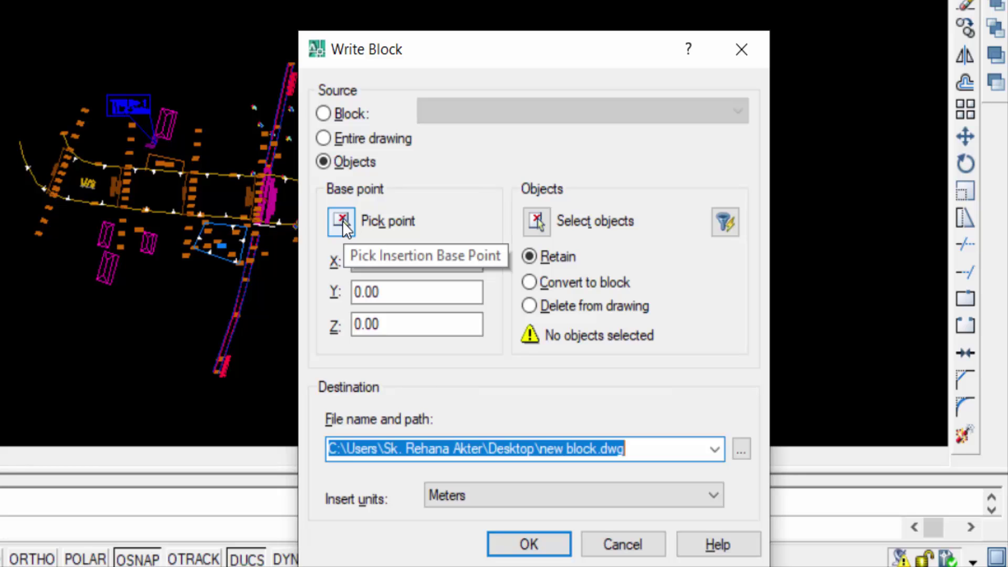
# Pick the block's base point at the magenta outline (X 13782.997, Y 4289.287).
pyautogui.click(343, 220)
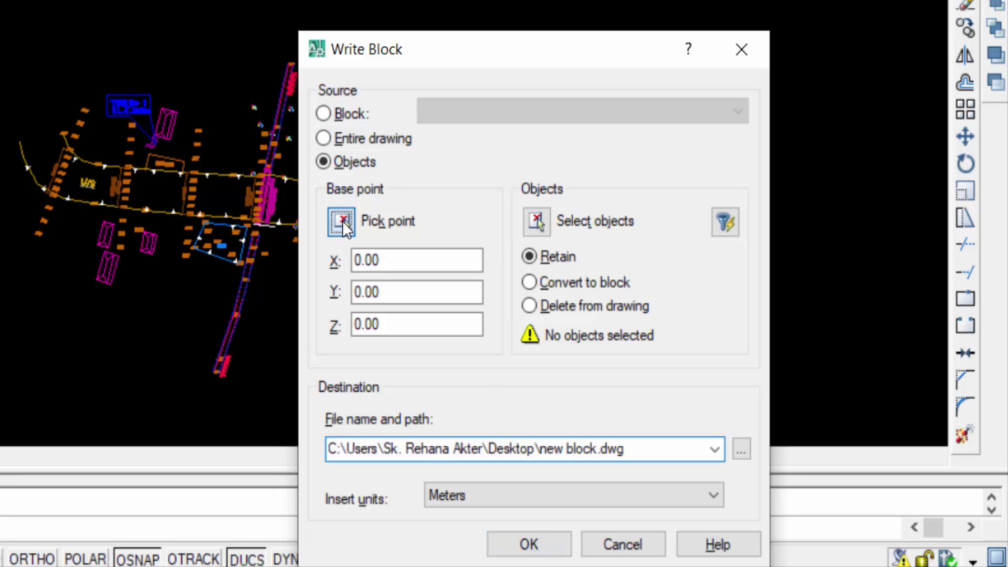
pyautogui.scroll(5, 235, 258)
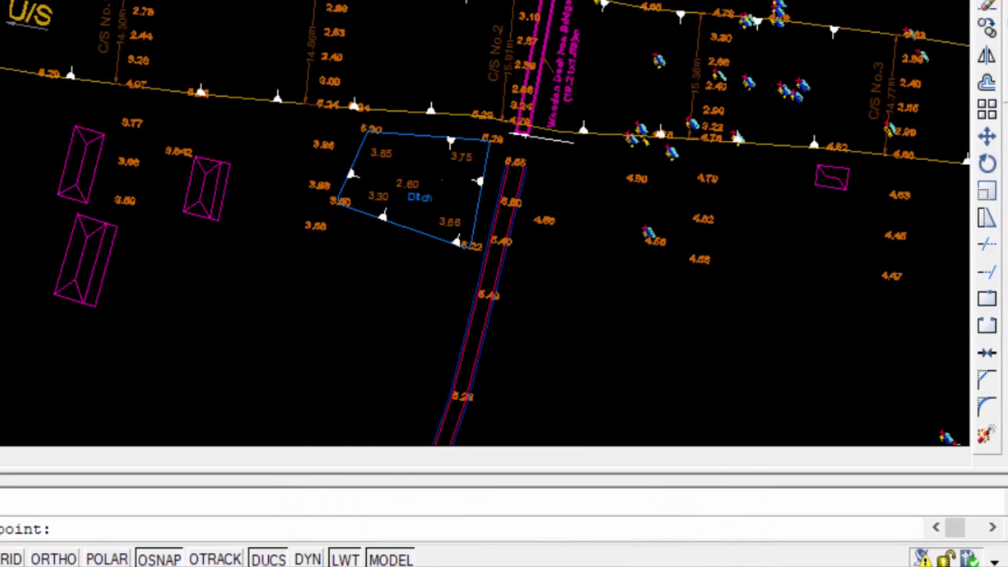
pyautogui.scroll(2, 126, 255)
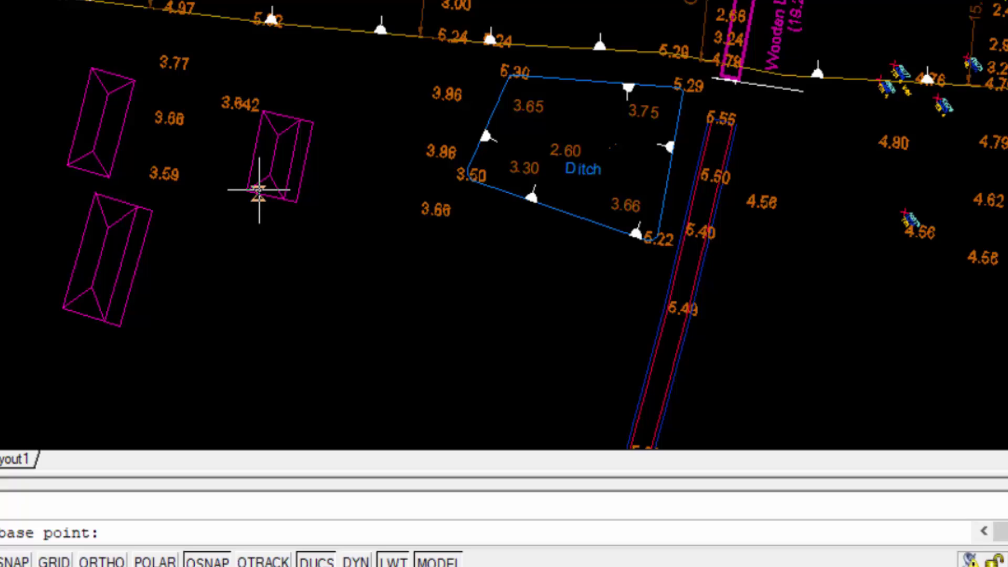
pyautogui.click(161, 198)
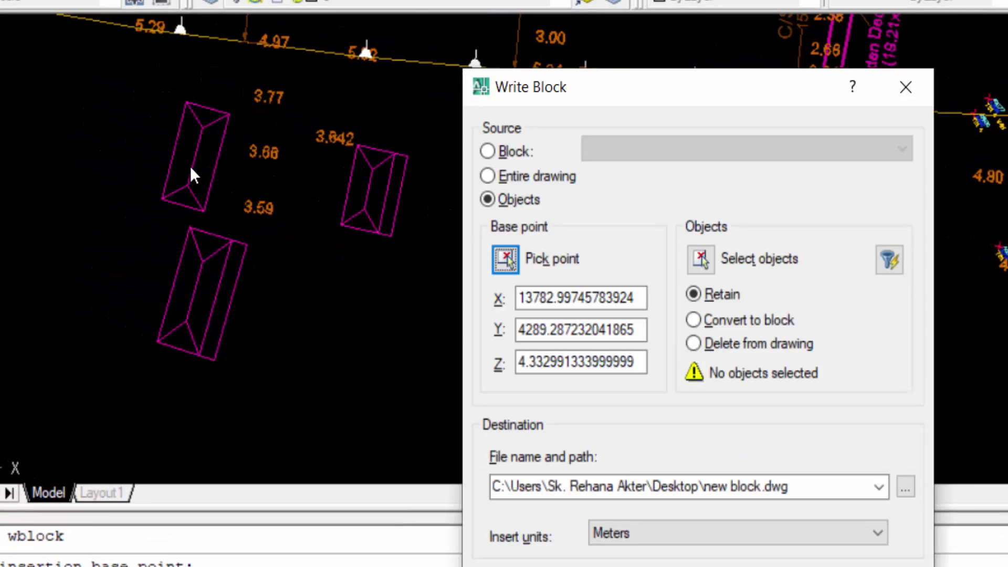
# Window-select the magenta outline's 7 objects for export.
pyautogui.click(698, 261)
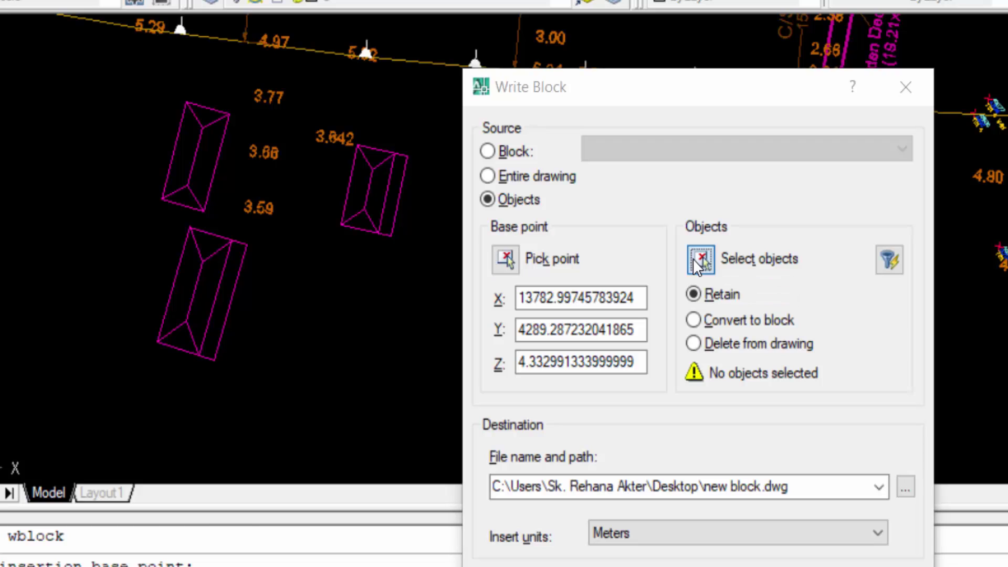
pyautogui.click(224, 207)
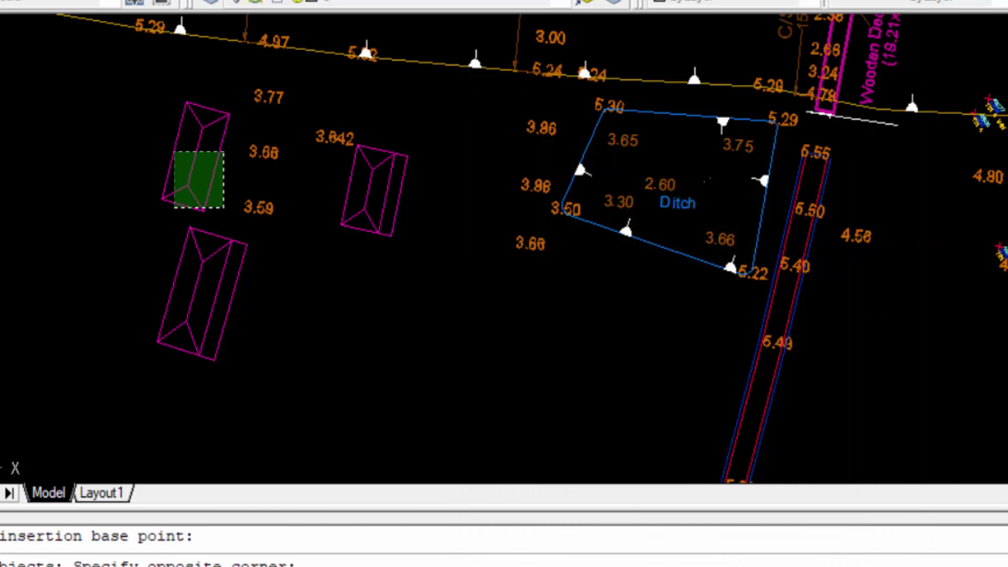
pyautogui.click(131, 97)
pyautogui.press('Return')
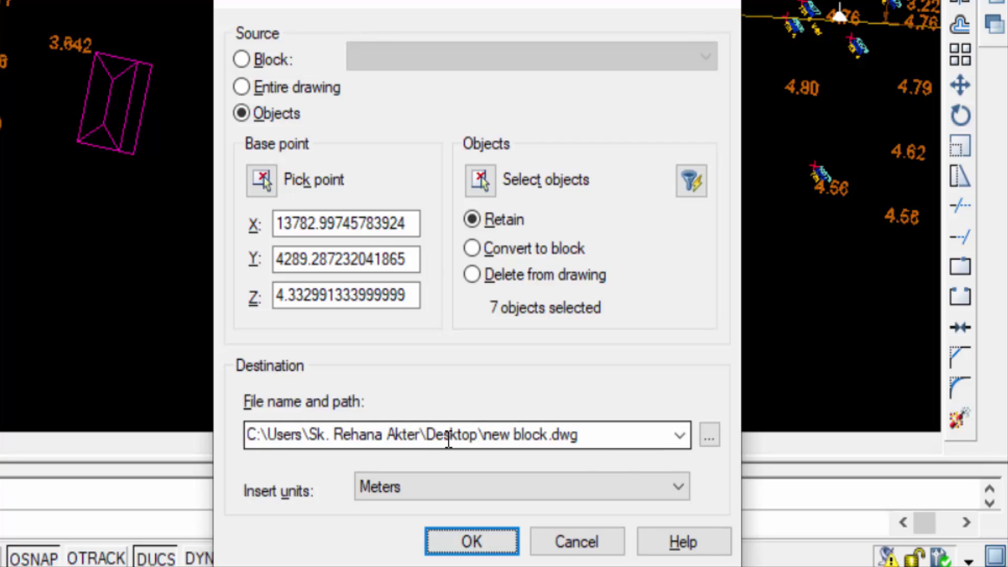
# Set the export file to new block.dwg on the Desktop.
pyautogui.click(710, 435)
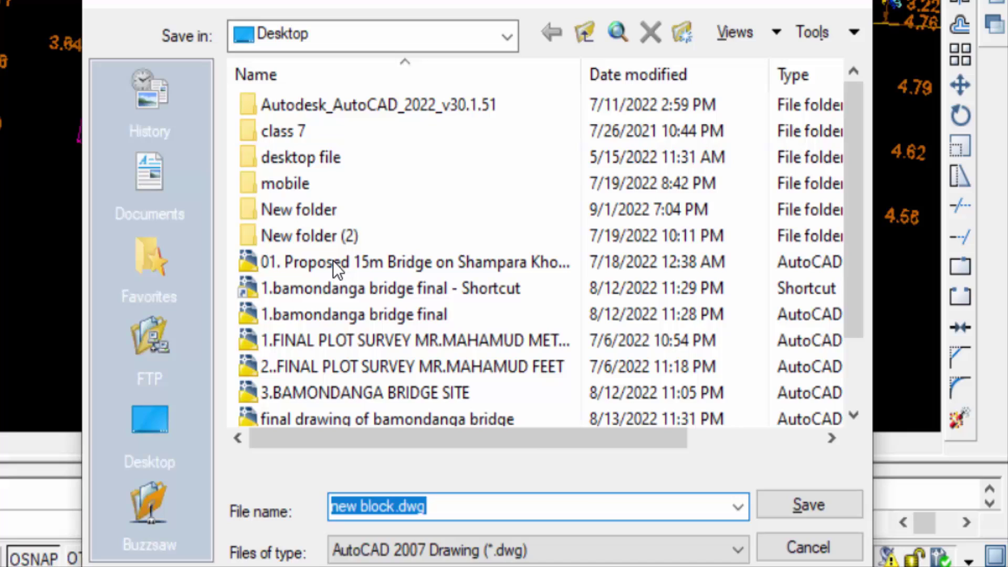
pyautogui.click(445, 507)
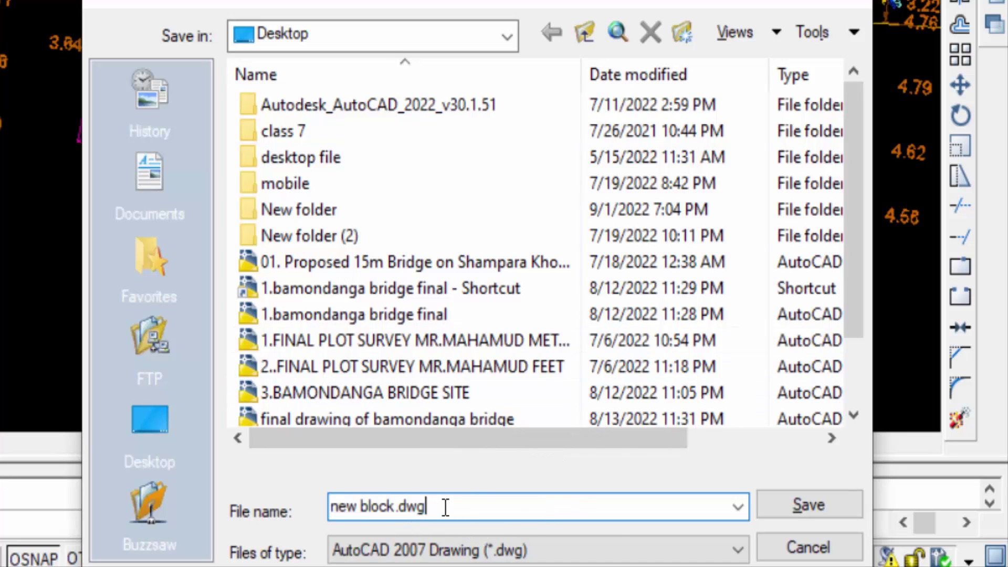
pyautogui.click(798, 508)
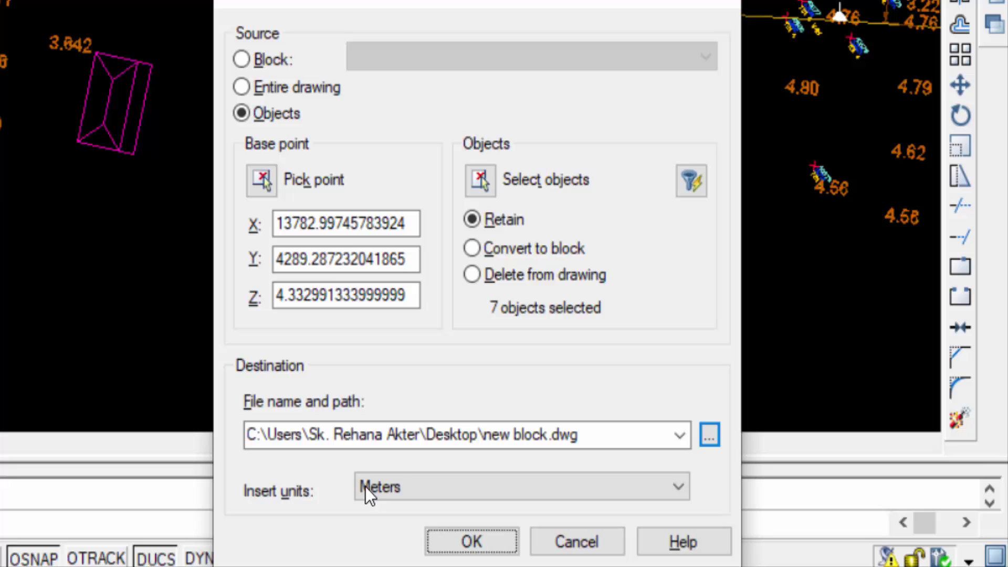
# Set insert units to Millimeters and write out the block file.
pyautogui.click(383, 488)
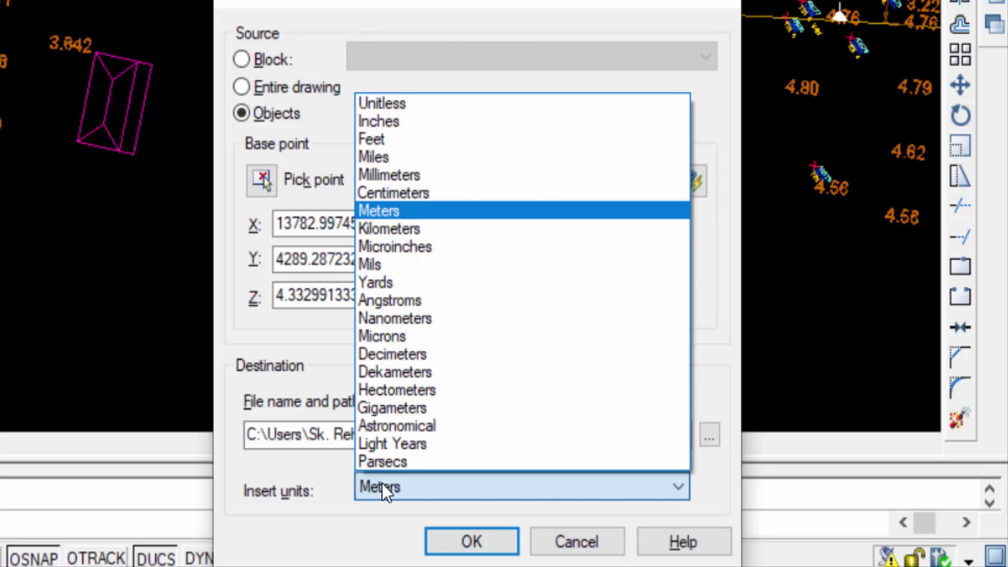
pyautogui.click(404, 178)
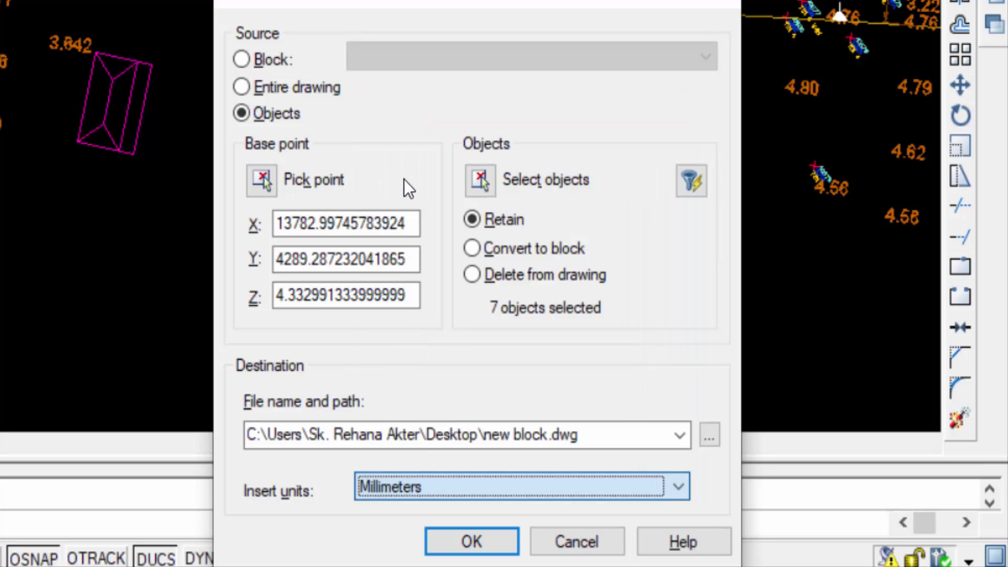
pyautogui.click(493, 537)
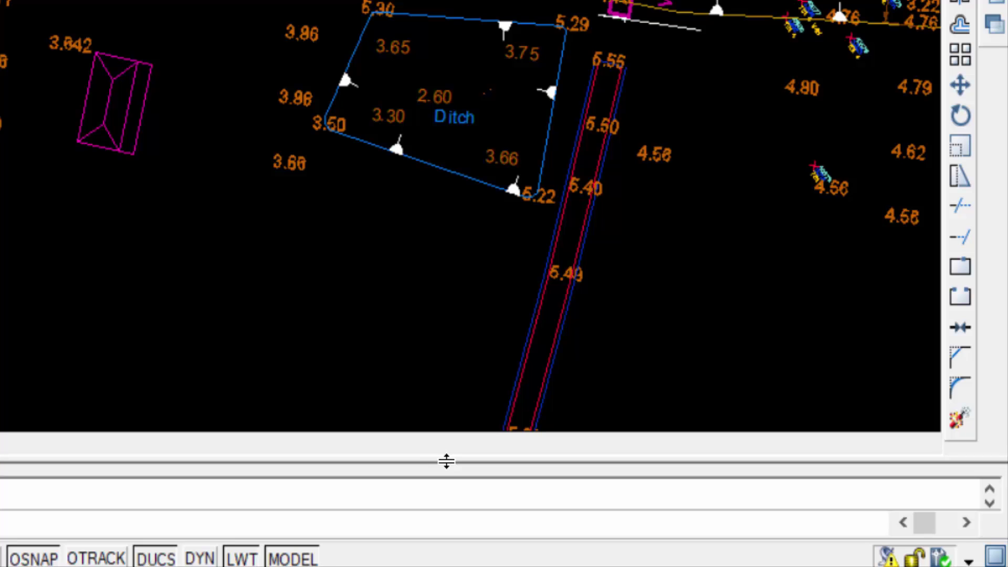
# Open the recent drawing 'final drawing of bamondanga bridge.dwg' from the File menu.
pyautogui.scroll(-5, 573, 253)
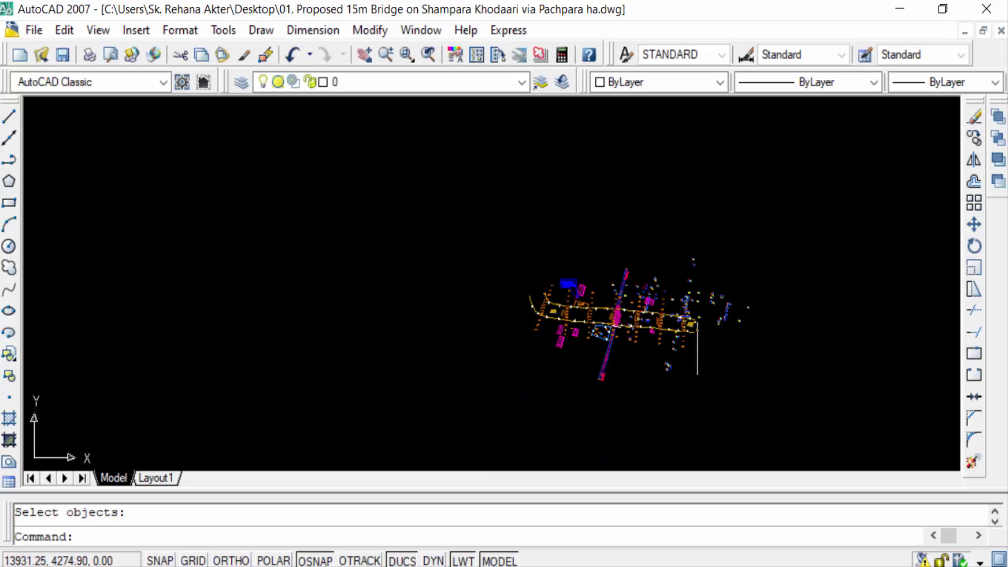
pyautogui.scroll(3, 552, 243)
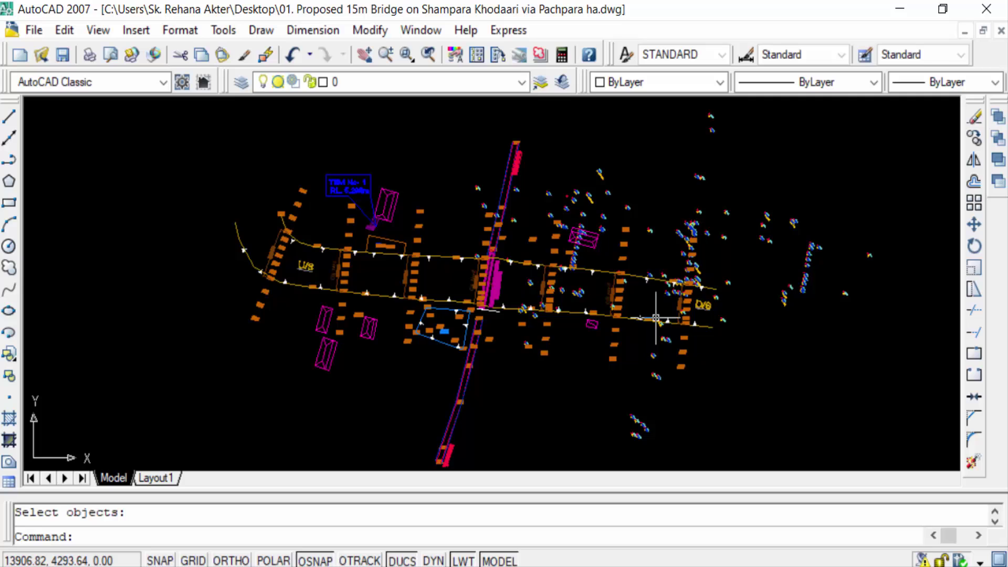
pyautogui.scroll(-2, 643, 317)
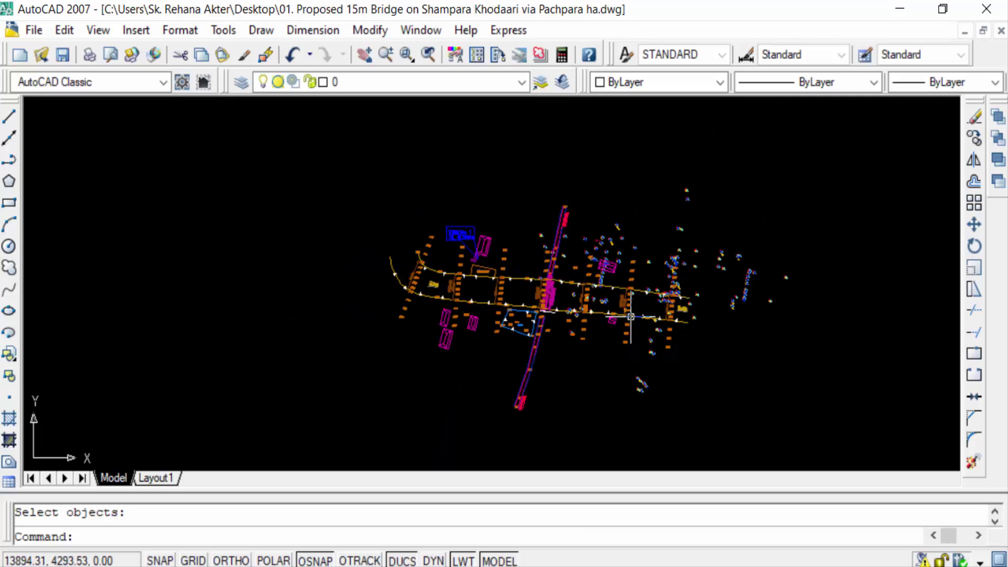
pyautogui.click(34, 30)
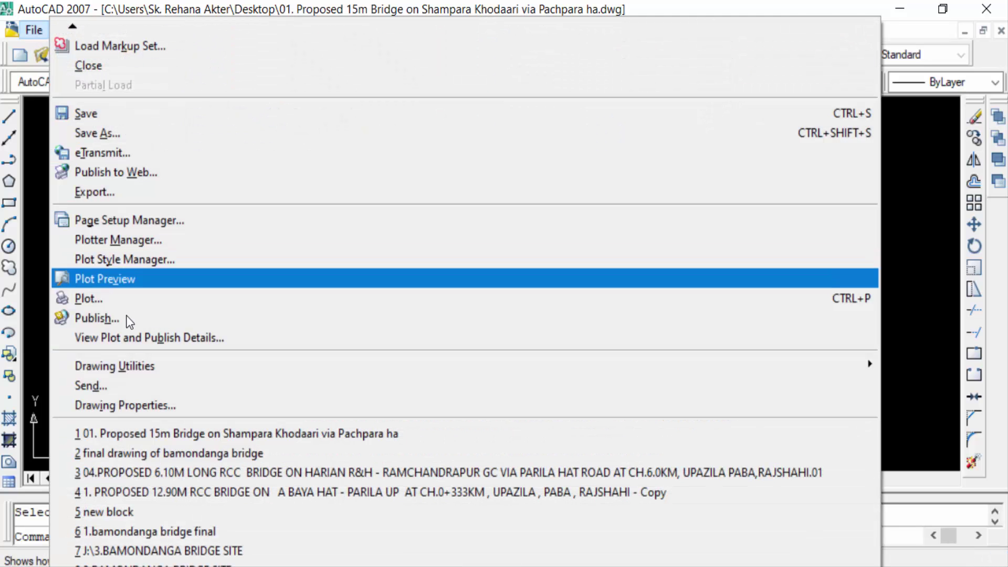
pyautogui.click(164, 453)
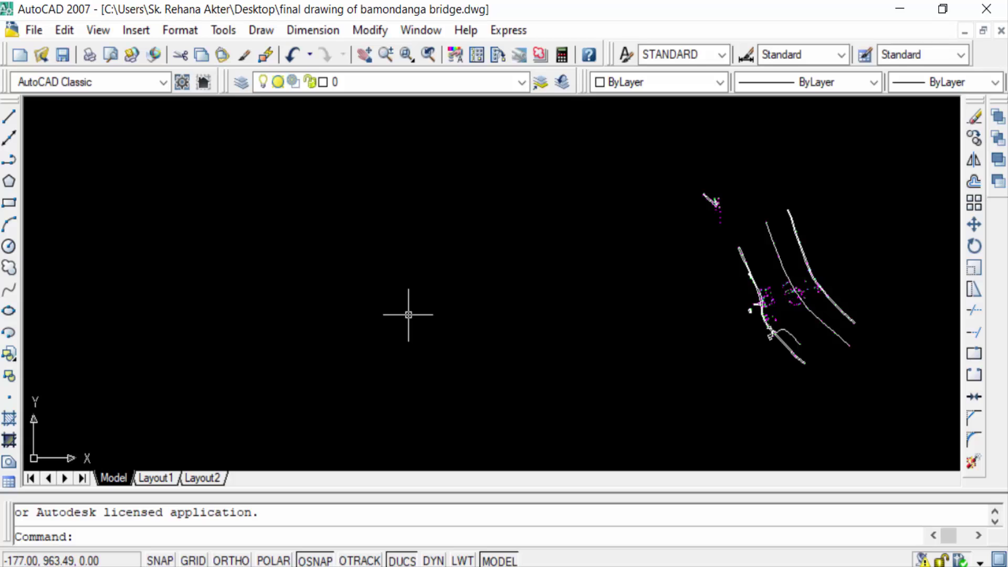
# Run INSERT (I) and choose new block.dwg from the Desktop as the block.
pyautogui.write('i')
pyautogui.press('Return')
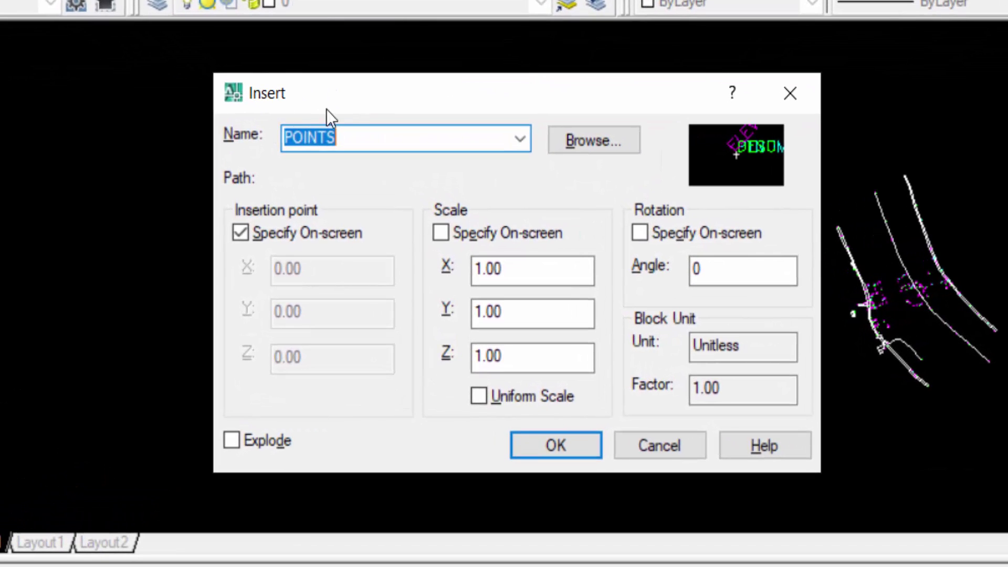
pyautogui.click(585, 140)
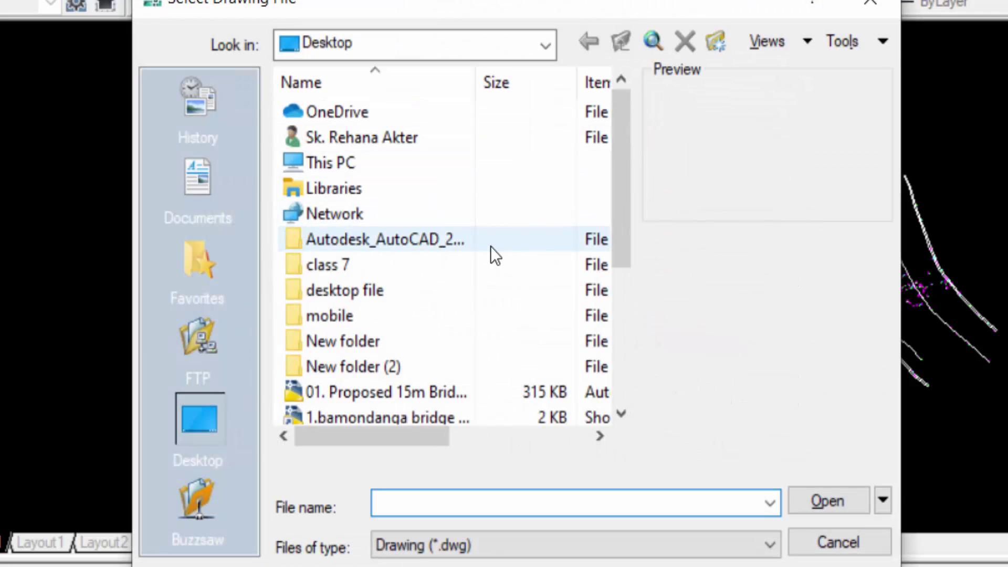
pyautogui.scroll(-3, 452, 195)
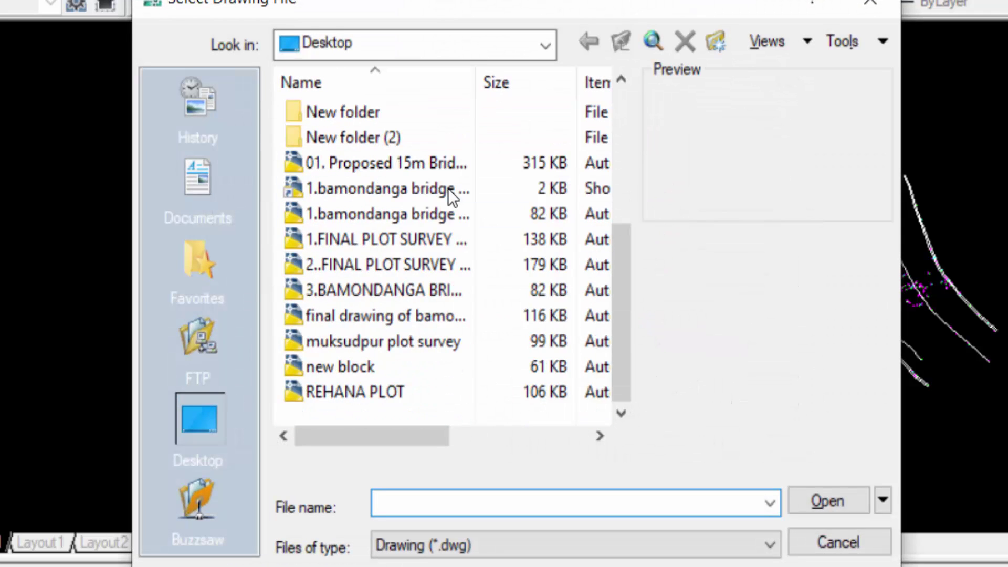
pyautogui.click(336, 366)
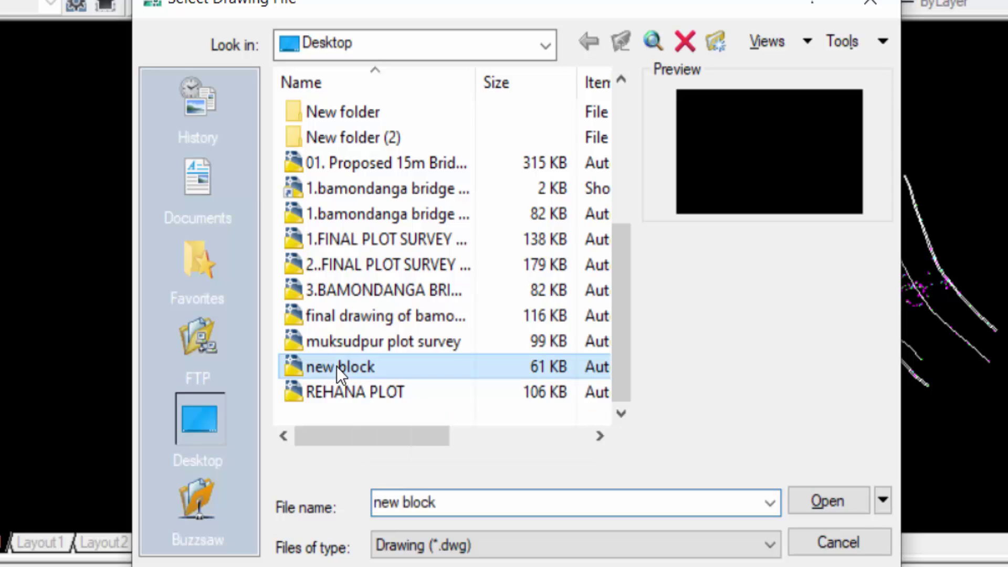
pyautogui.click(825, 499)
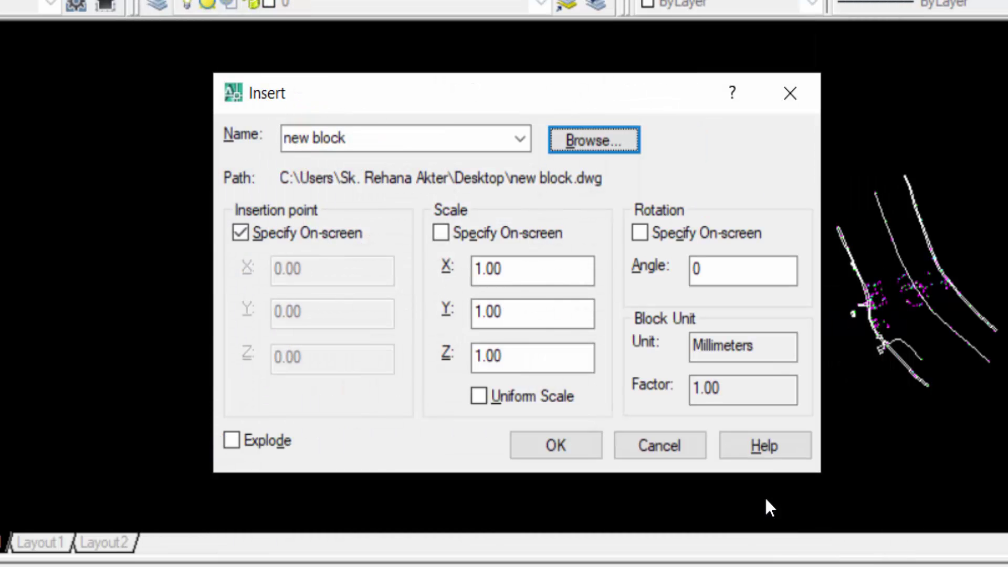
# Accept the Insert settings and zoom around to place the magenta new block.
pyautogui.click(557, 446)
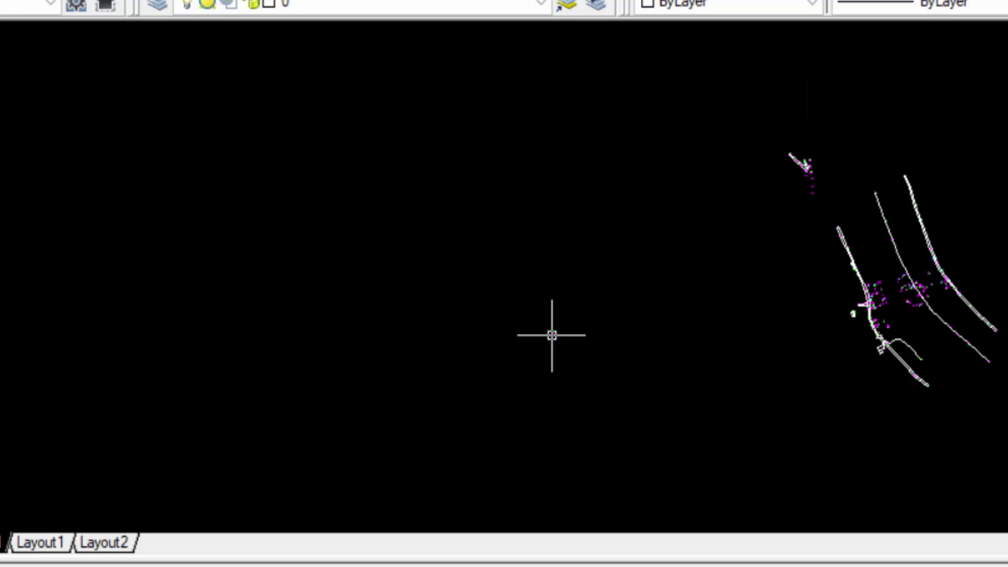
pyautogui.scroll(2, 555, 332)
pyautogui.scroll(4, 554, 332)
pyautogui.scroll(-3, 594, 273)
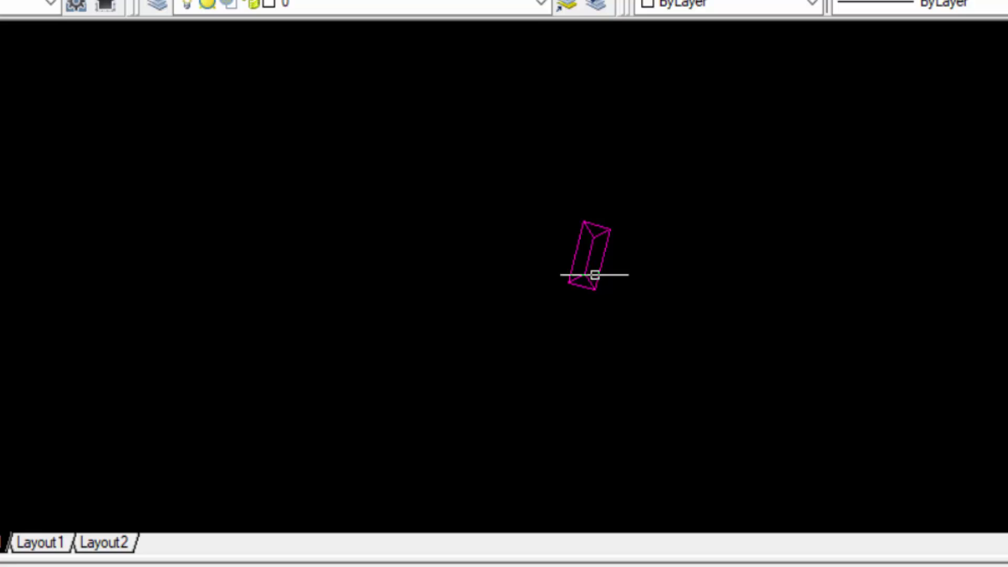
pyautogui.scroll(5, 574, 256)
pyautogui.scroll(-2, 562, 236)
pyautogui.scroll(3, 583, 110)
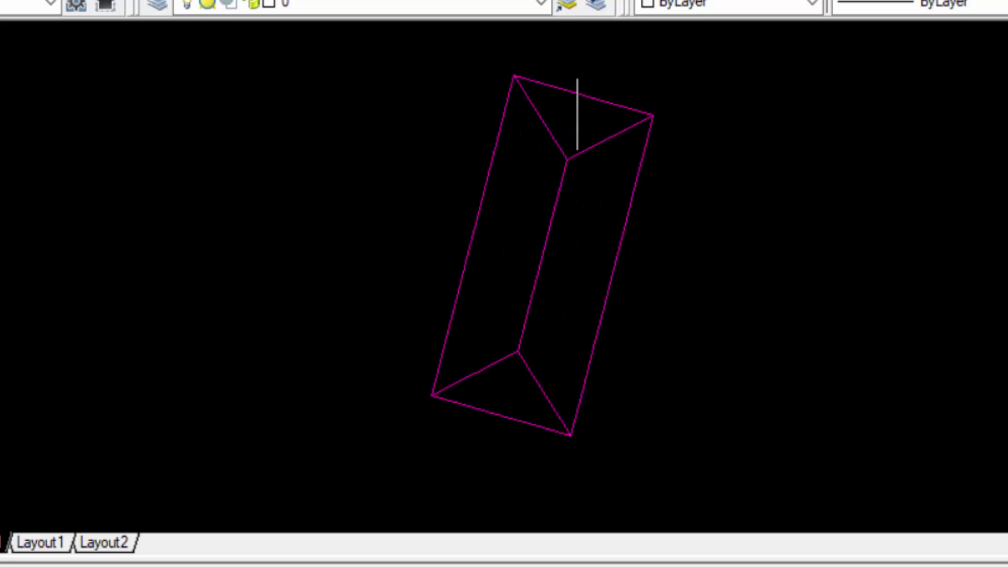
pyautogui.scroll(-4, 553, 166)
pyautogui.scroll(5, 553, 167)
pyautogui.scroll(-4, 556, 141)
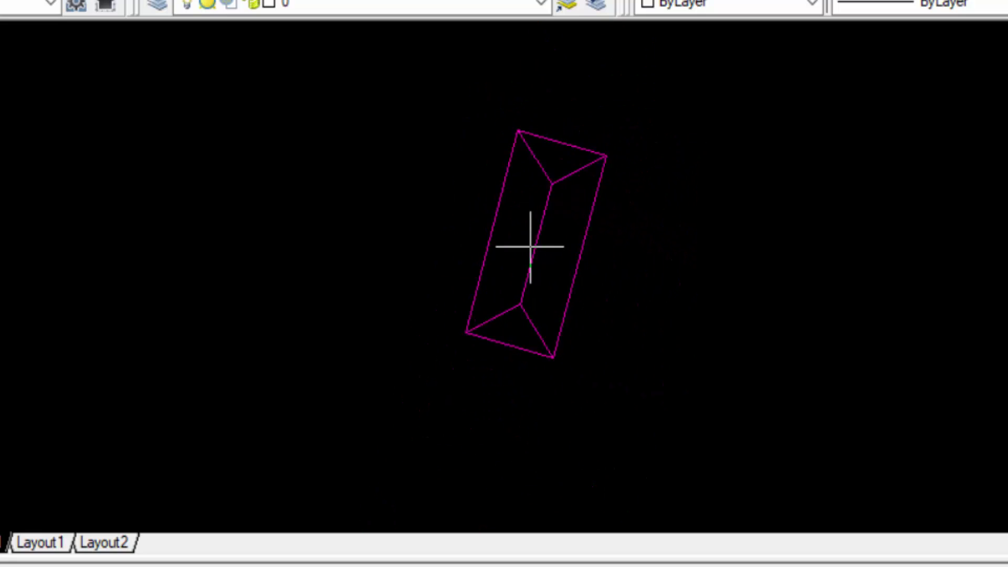
pyautogui.scroll(-4, 525, 246)
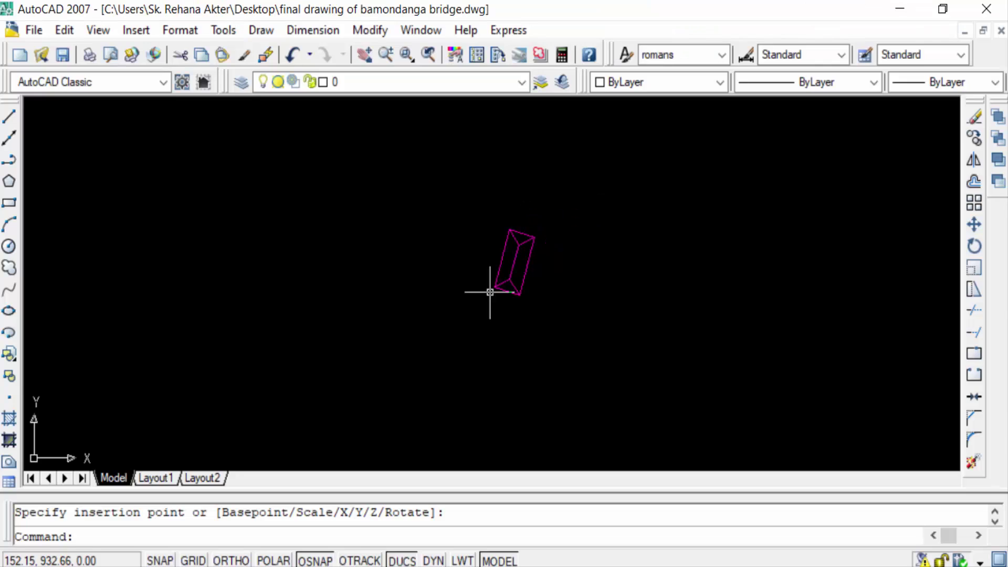